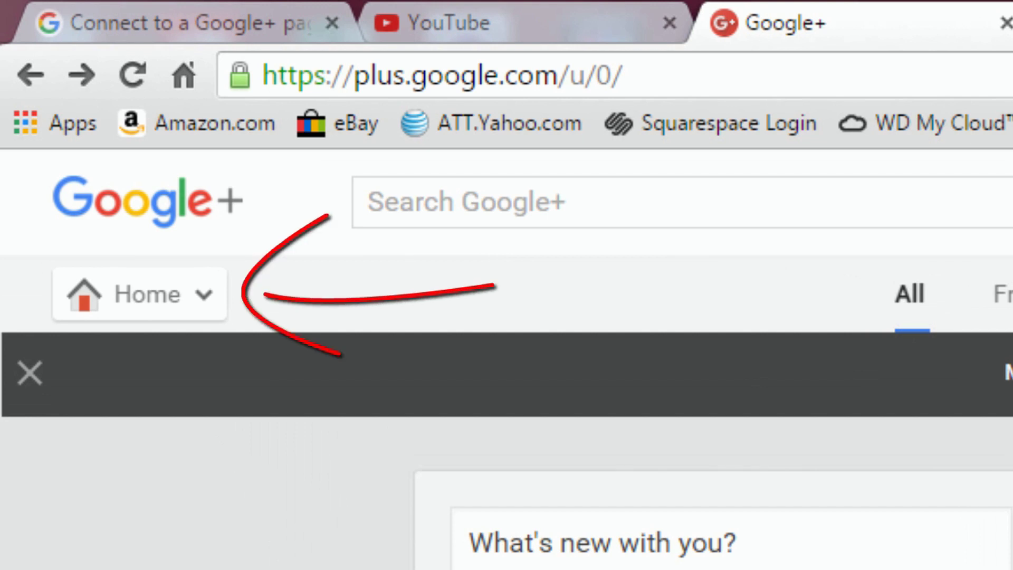
Step: Go to the brand Pages list from the Home menu and start creating a new page
click(203, 310)
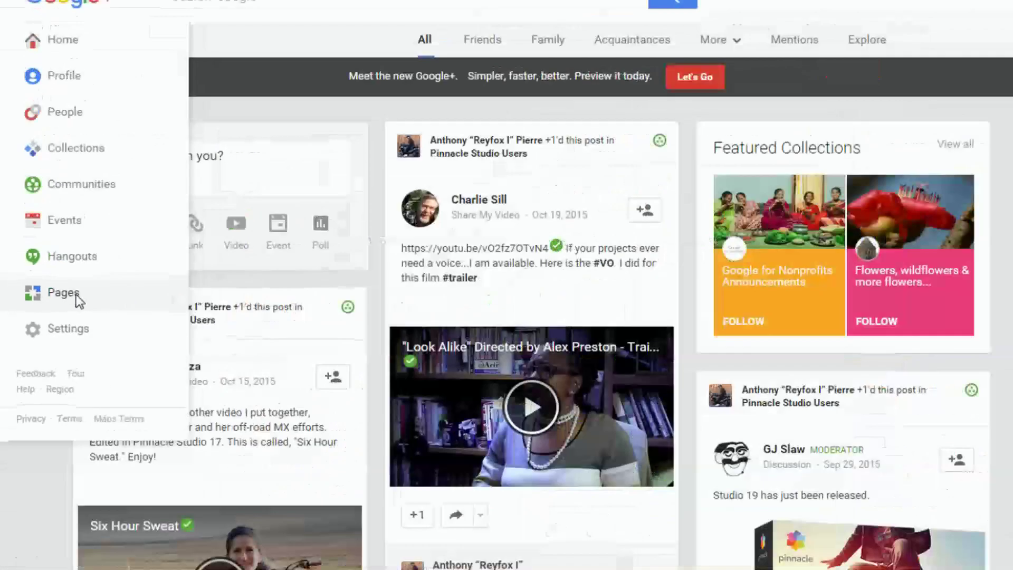
click(164, 256)
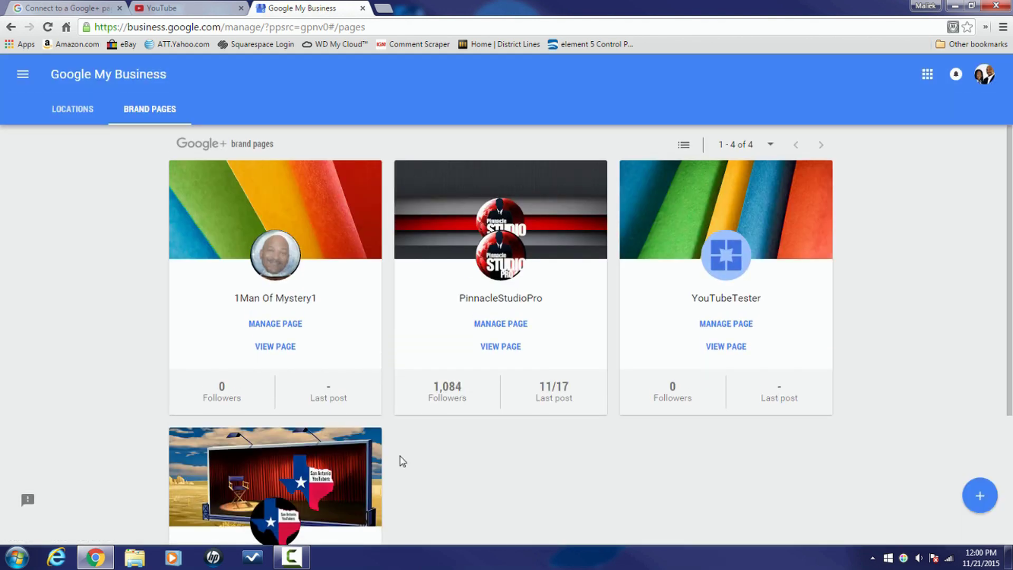
scroll(471, 488, down, 1)
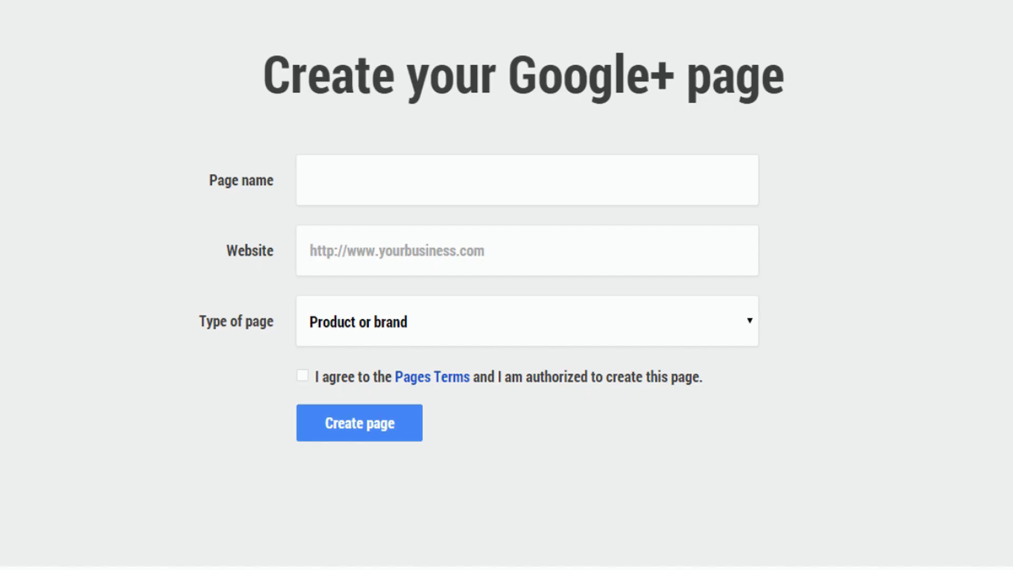
click(365, 188)
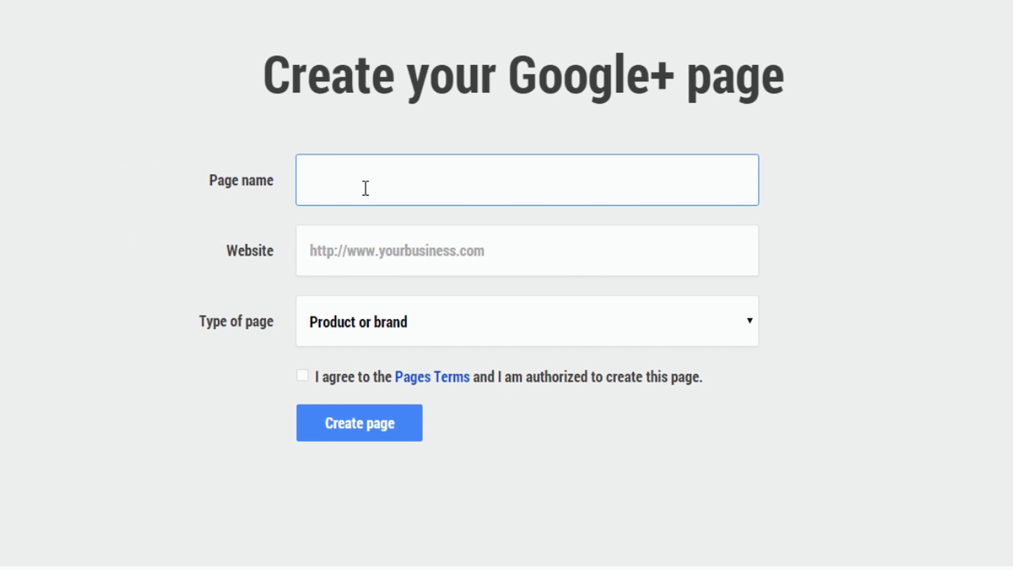
Step: Name the new page 'YouTubeTester2', correcting the typo
text(Y)
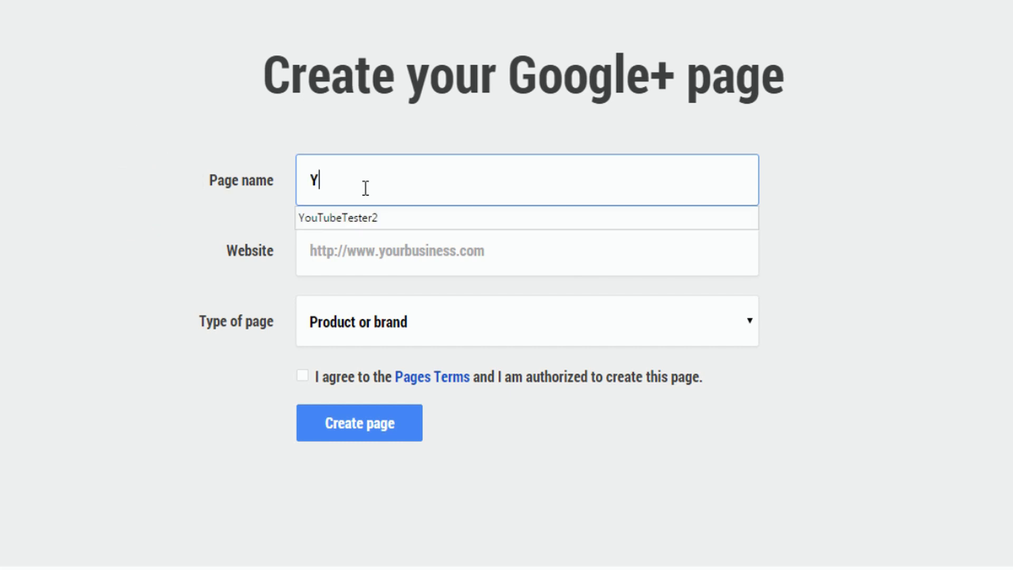
text(ouTubeTesr)
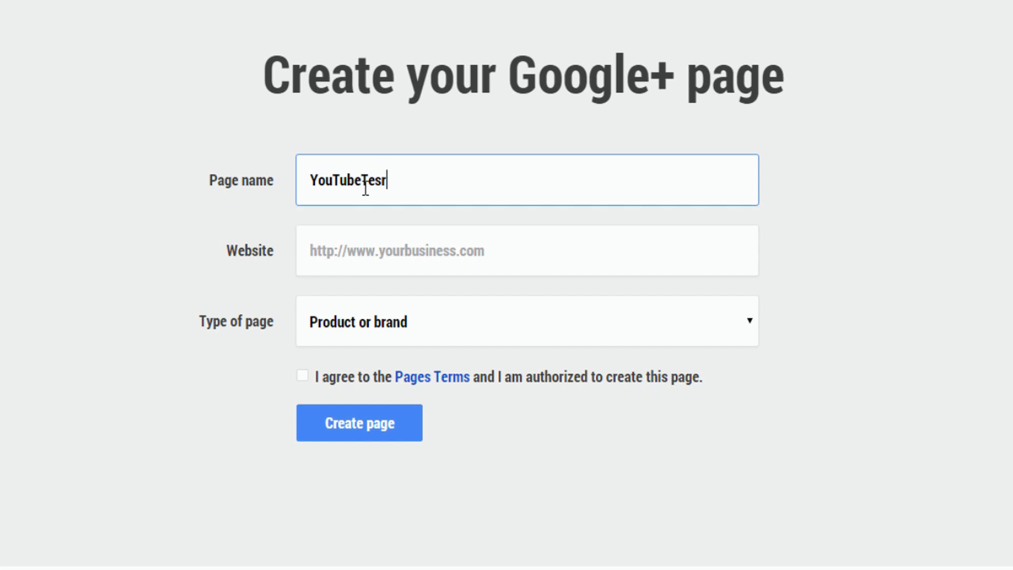
key(BackSpace)
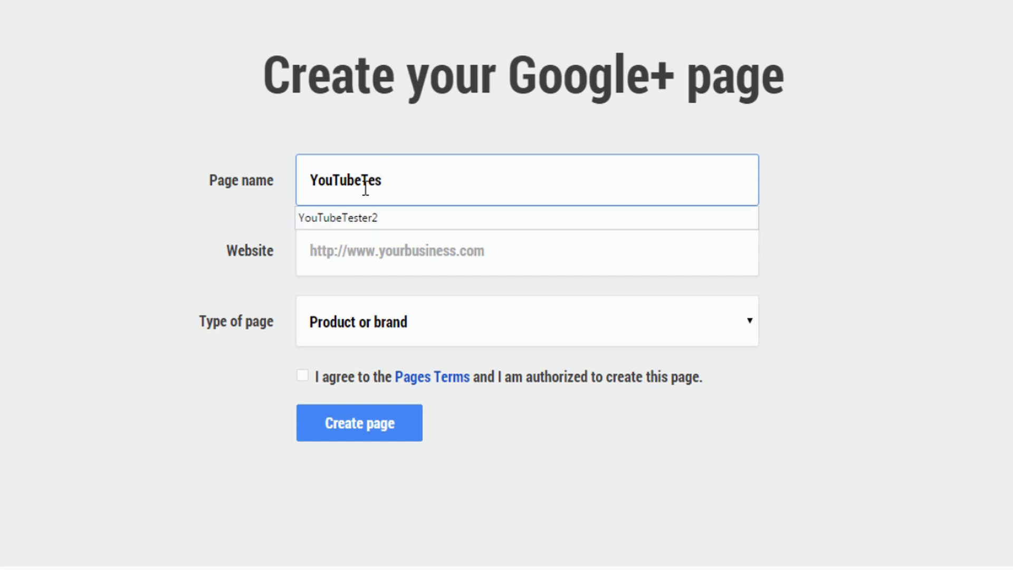
text(ter2)
click(163, 224)
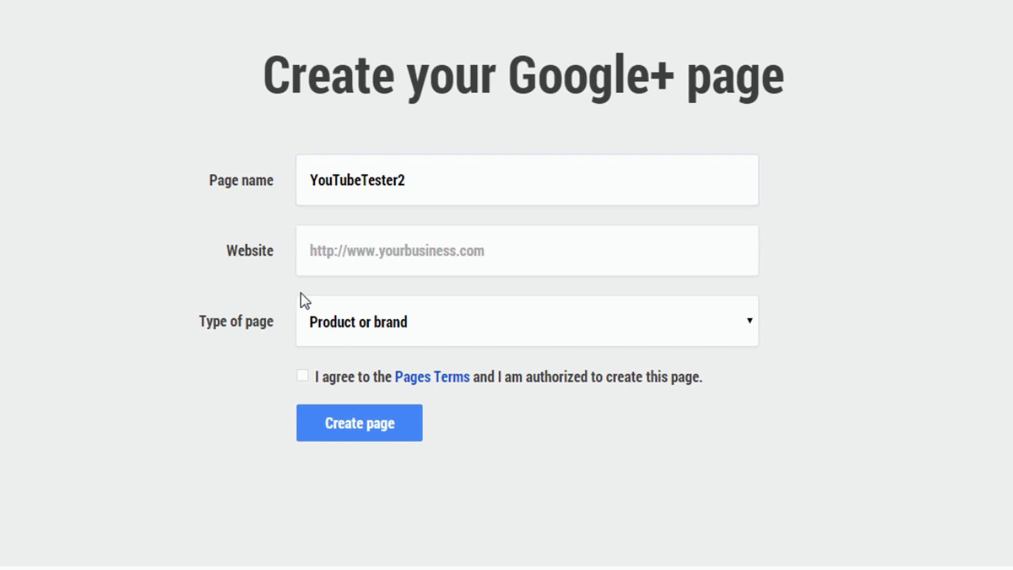
Step: Set the page type to Other, agree to the Pages Terms, and create the page
click(406, 269)
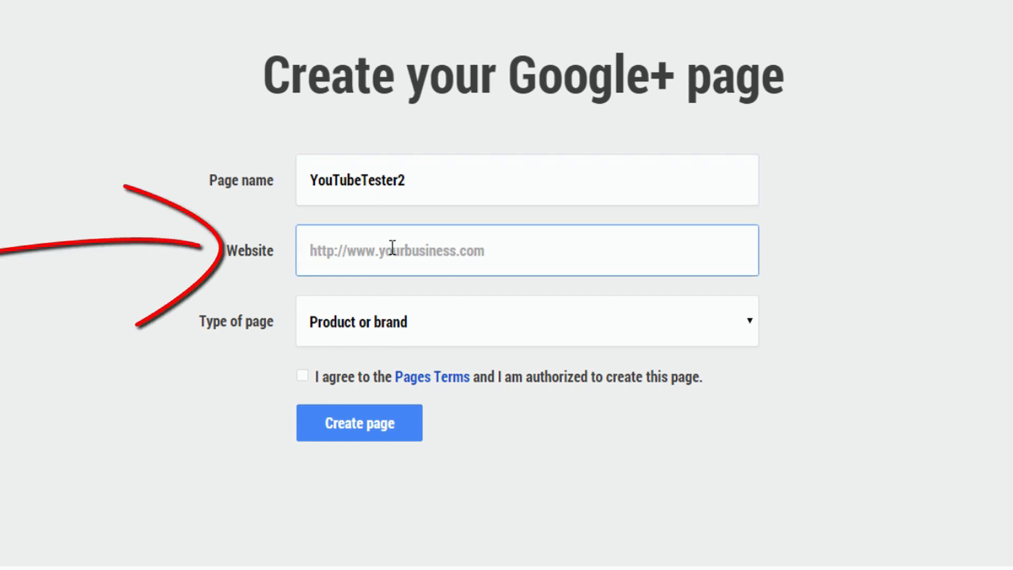
click(496, 341)
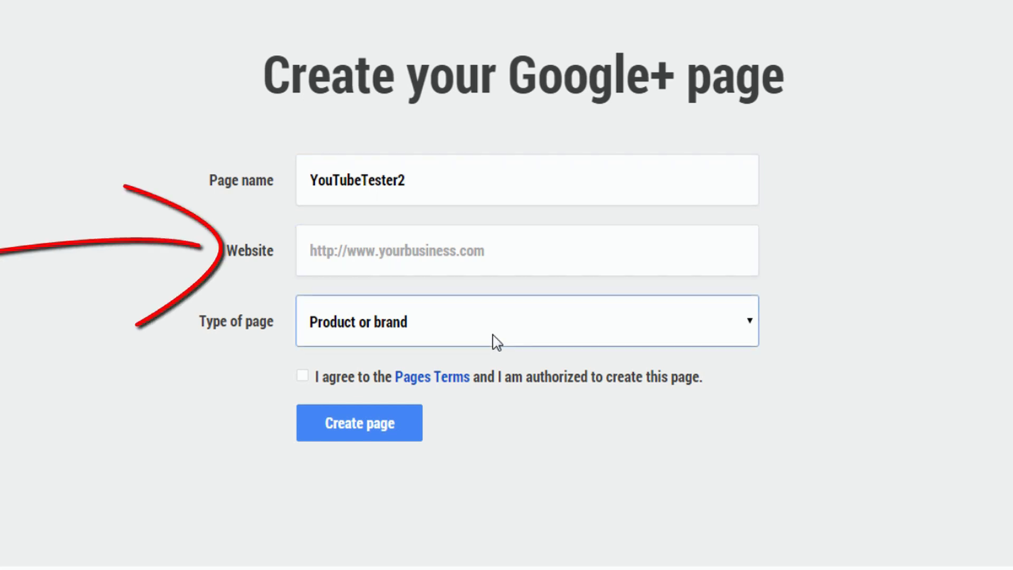
click(766, 346)
click(748, 336)
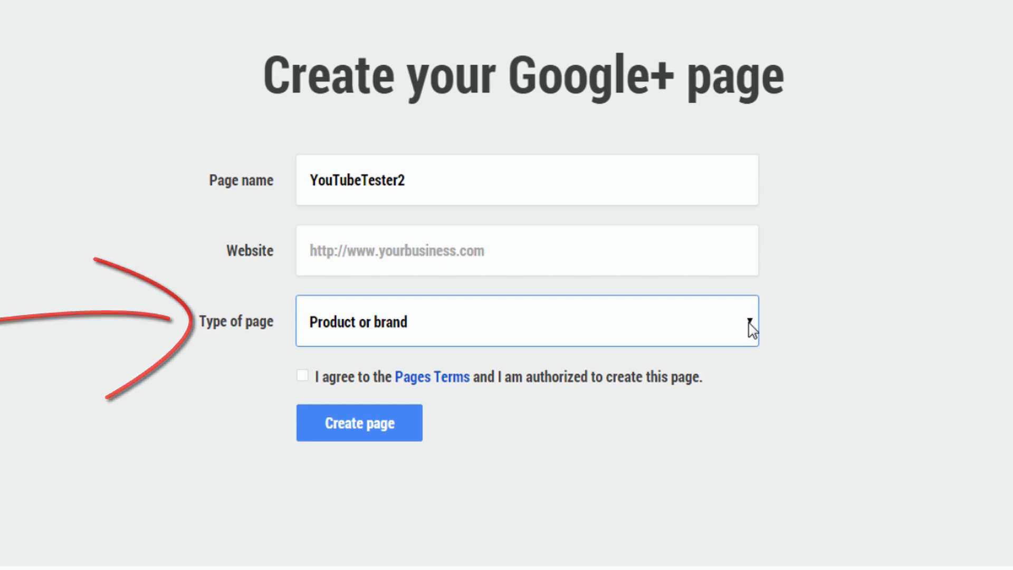
click(750, 323)
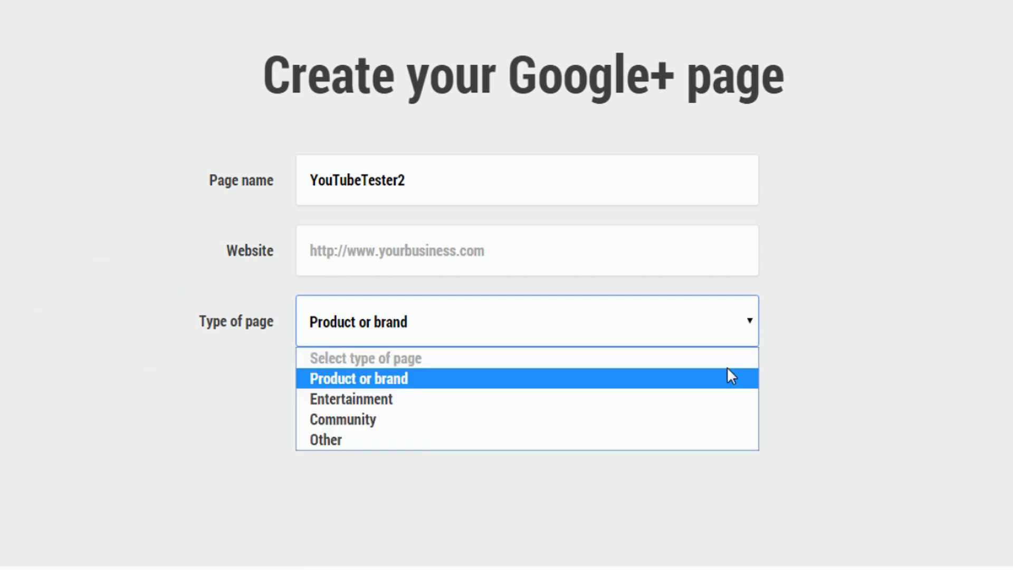
click(653, 446)
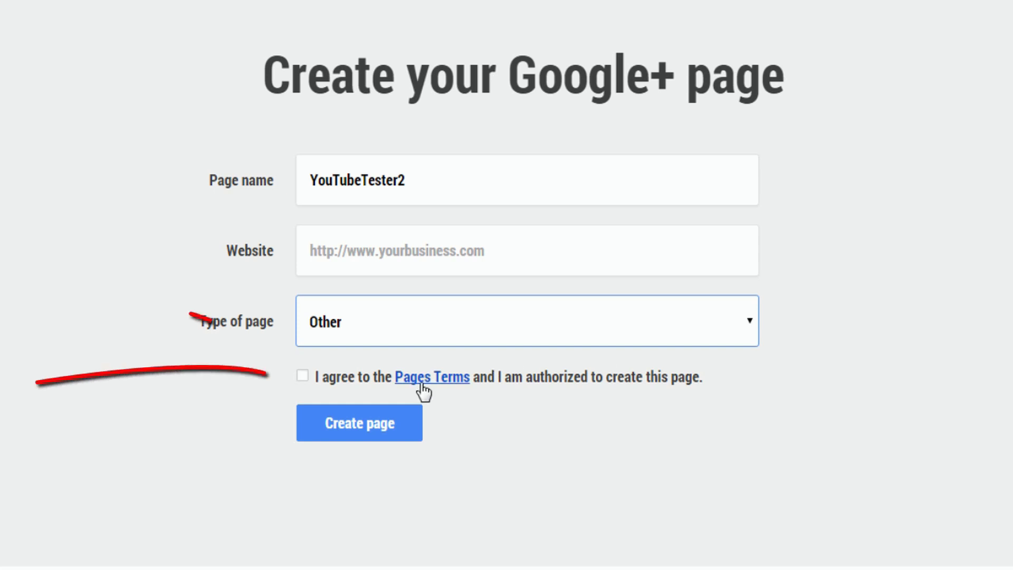
click(301, 377)
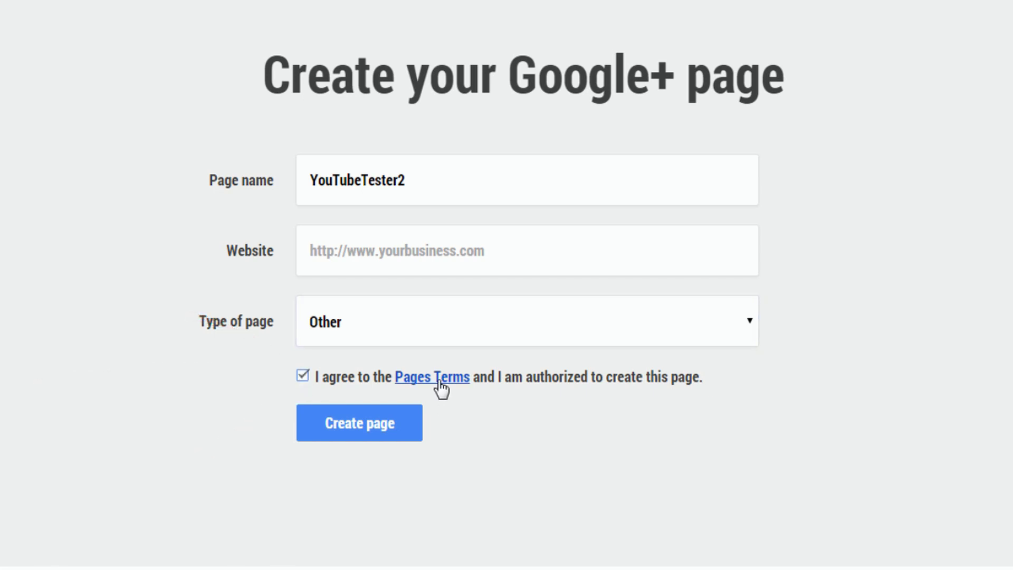
click(363, 423)
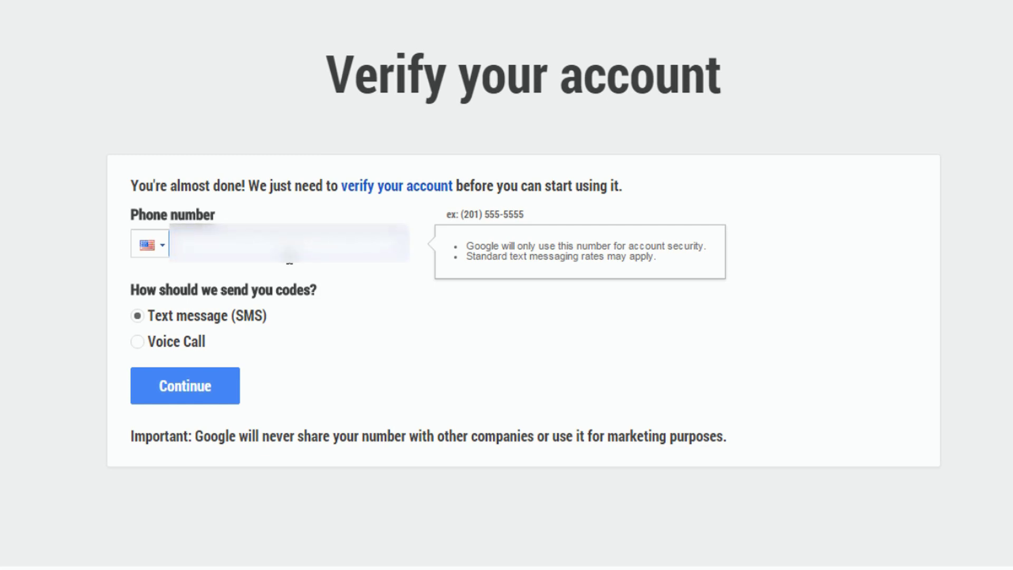
Step: Enter the account phone number, get a code by text message, and submit that code
text(2015555555)
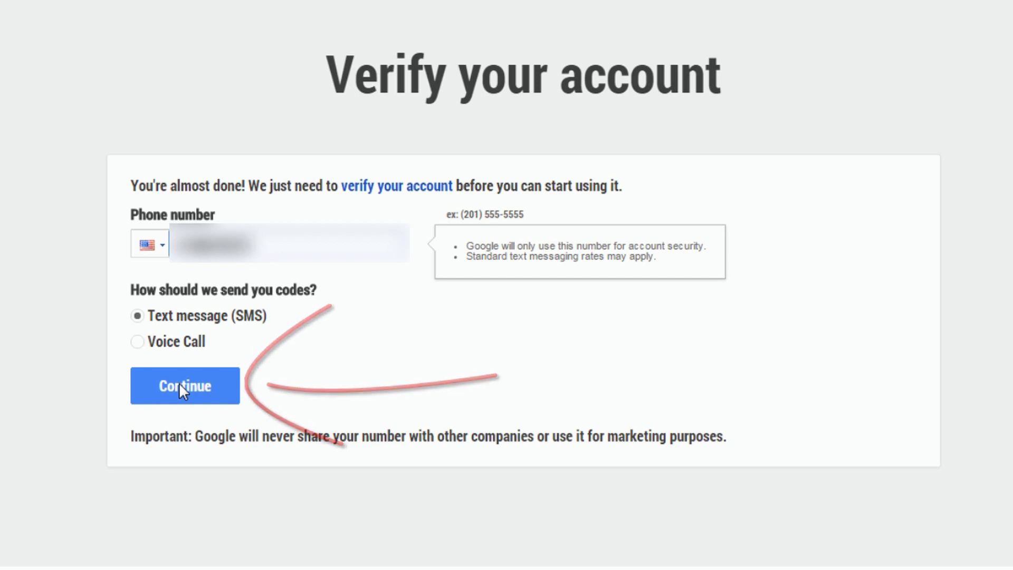
click(180, 384)
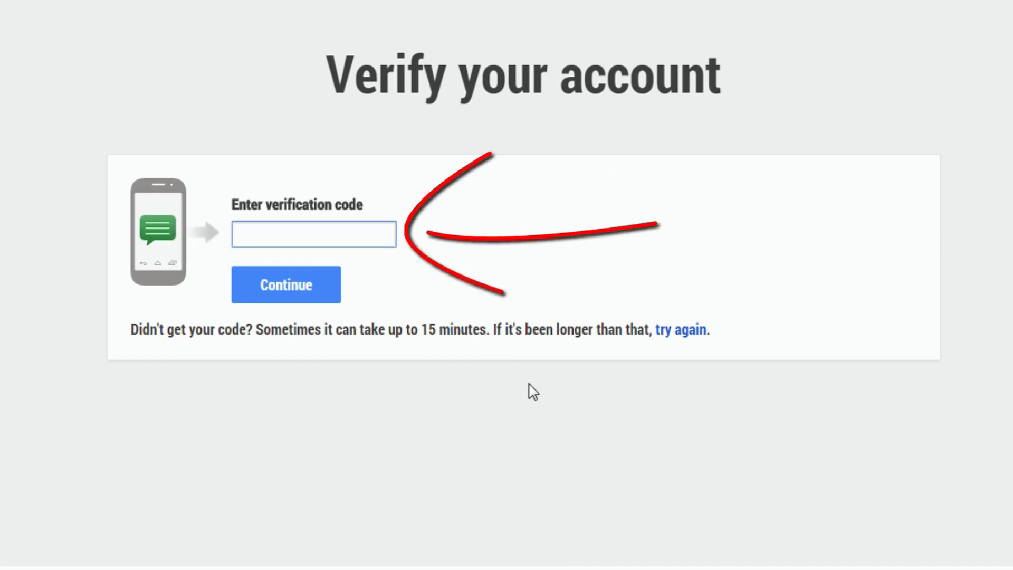
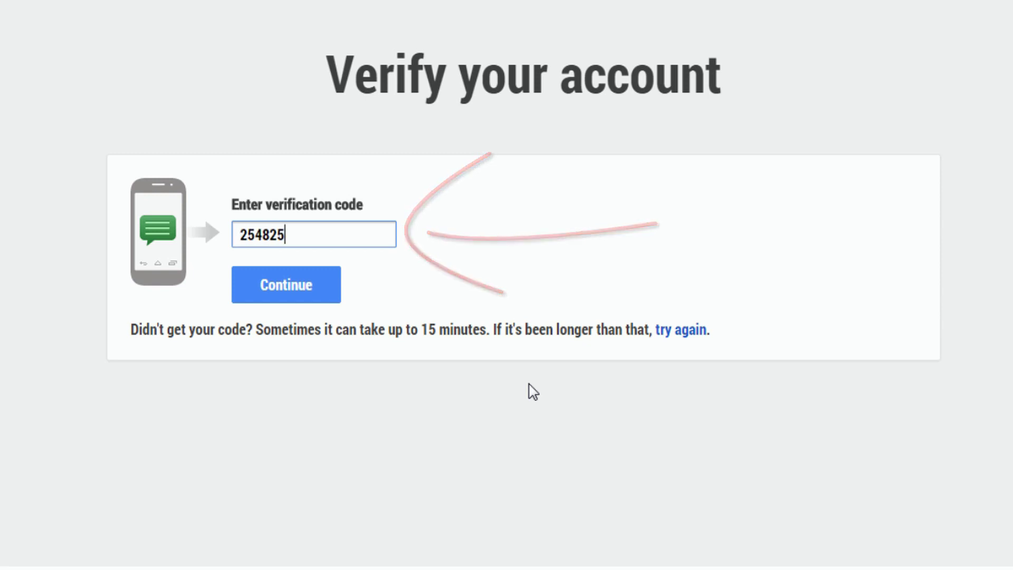
click(308, 292)
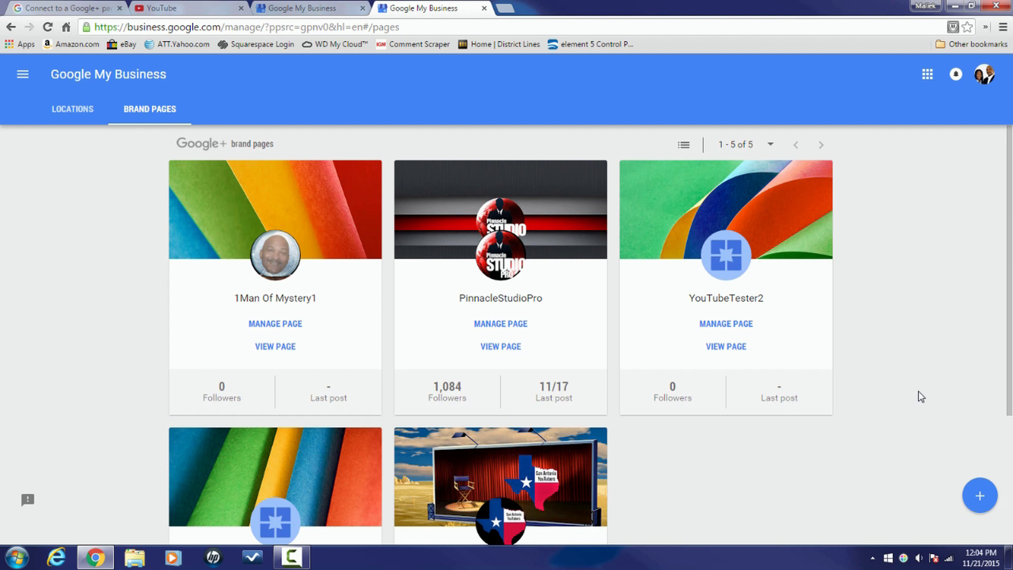
Step: Switch from the Google My Business brand pages list to the YouTube browser tab
click(164, 8)
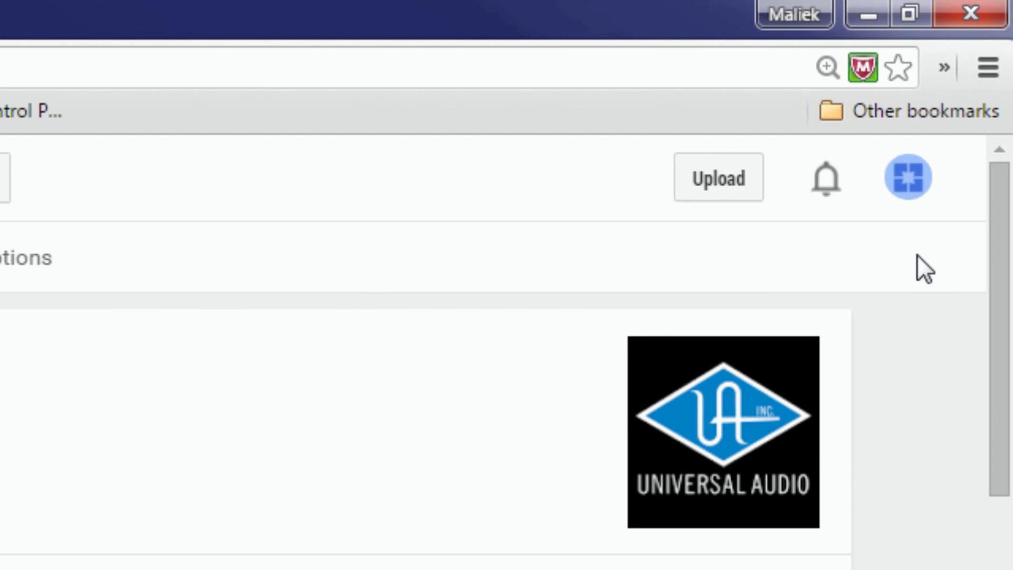
Step: Open YouTube account settings for the YouTubeTester channel via the avatar menu
click(917, 191)
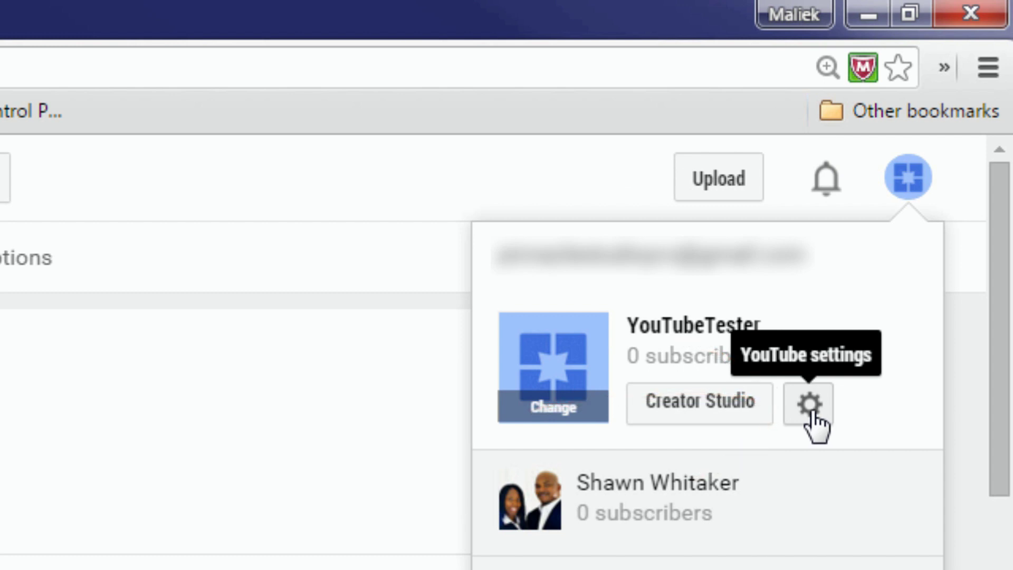
click(811, 414)
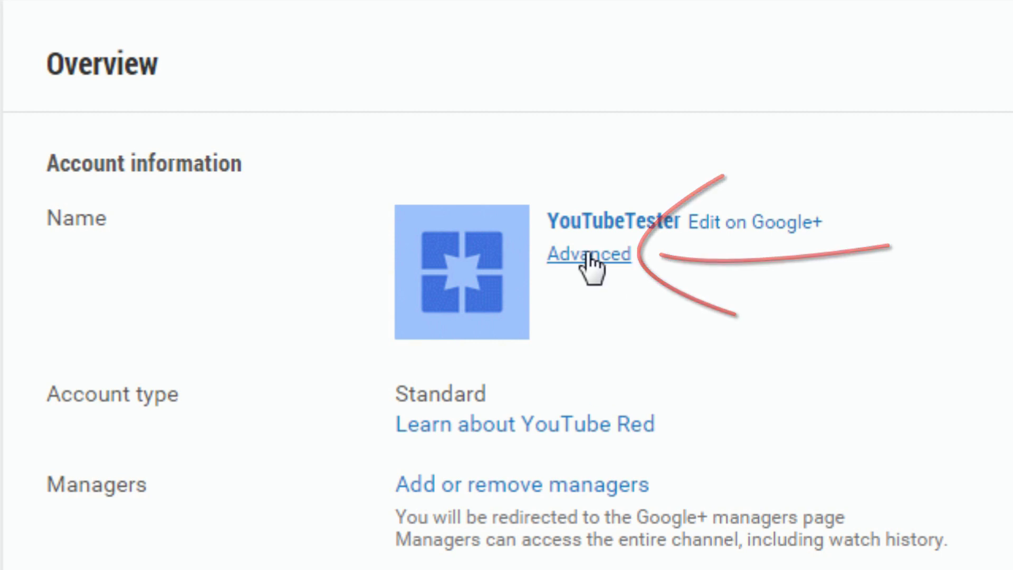
Step: Open the Advanced account settings and start moving the channel to a different Google+ page
click(586, 252)
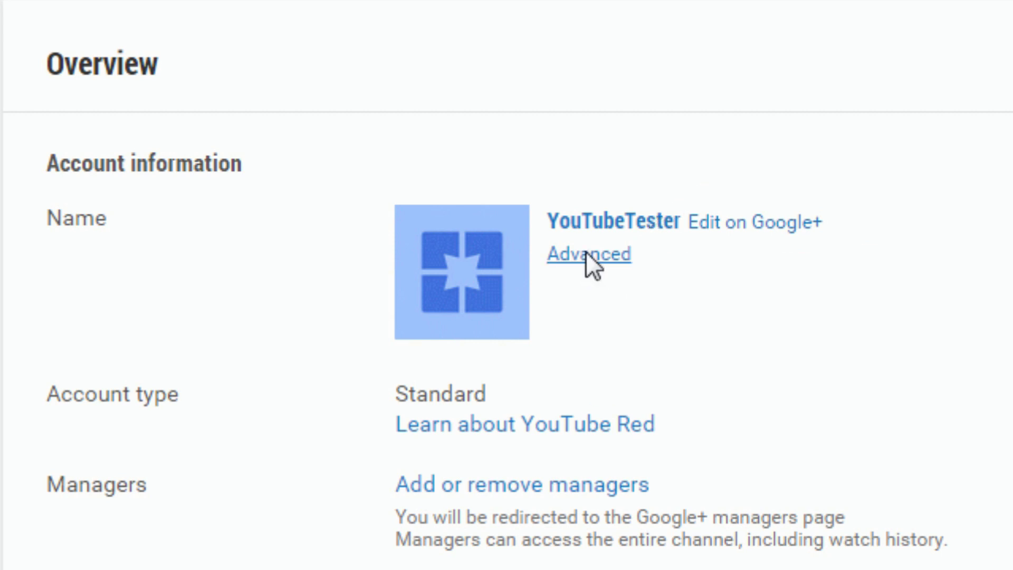
scroll(585, 251, down, 5)
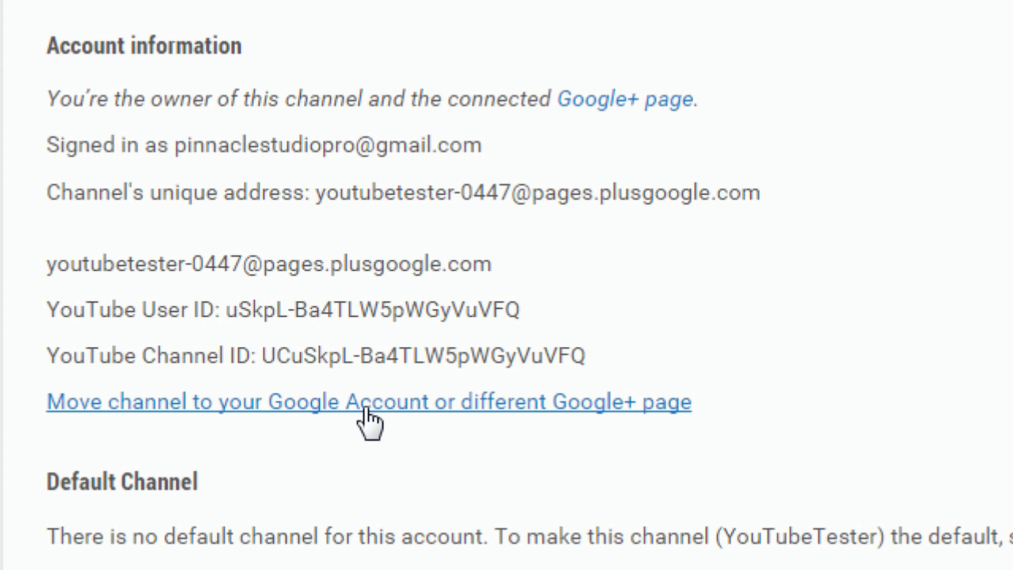
click(370, 417)
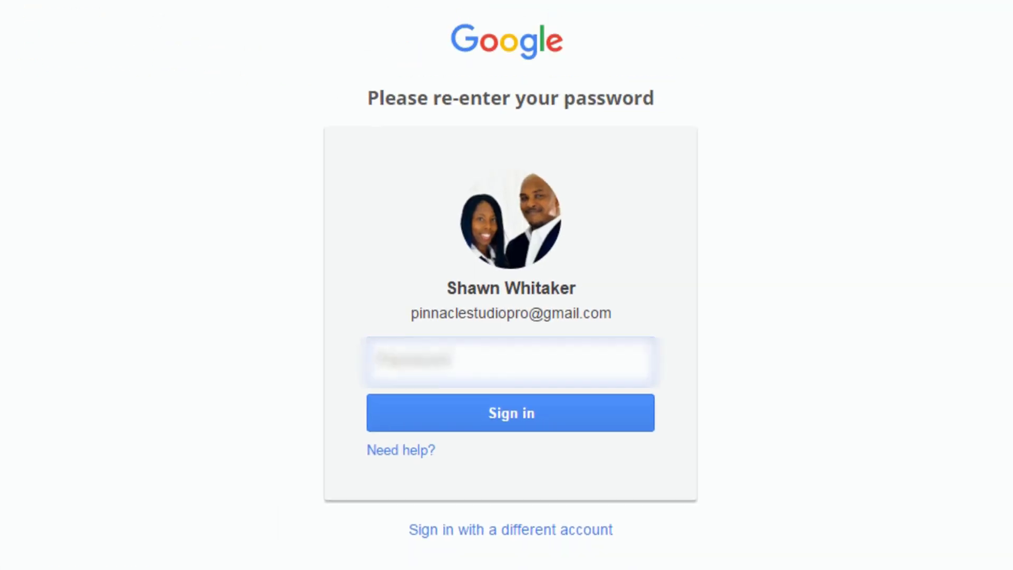
Step: Re-enter the account password and sign in to reach the Move YouTube channel page
text(•••••)
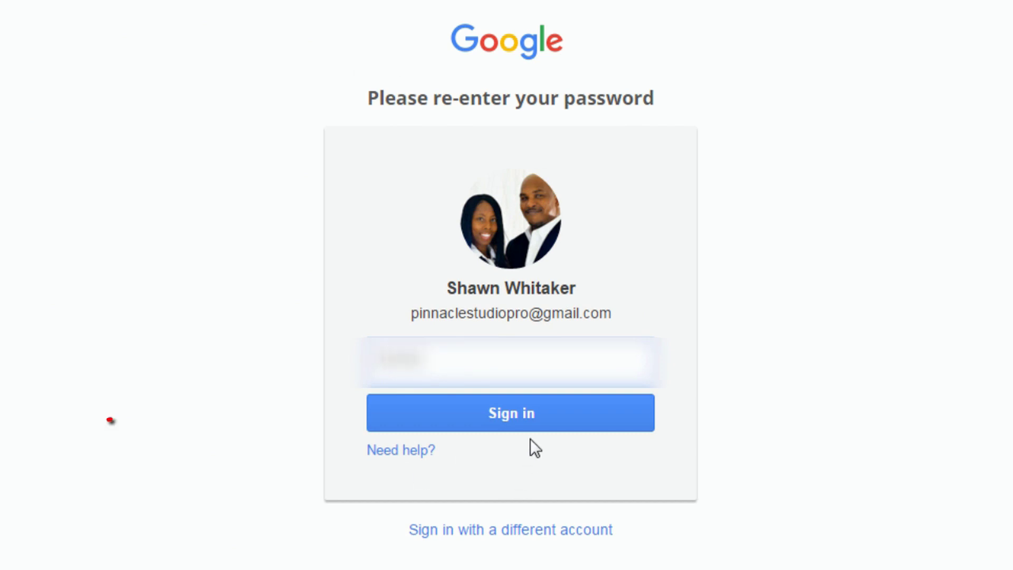
click(517, 413)
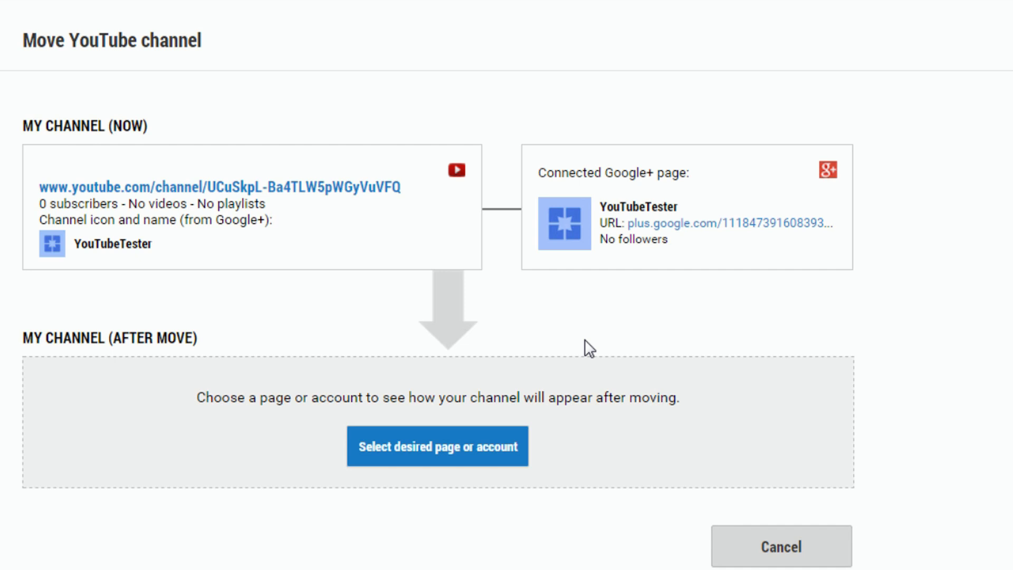
Step: Pick YouTubeTester2 as the channel's new Google+ page and begin the move
click(408, 449)
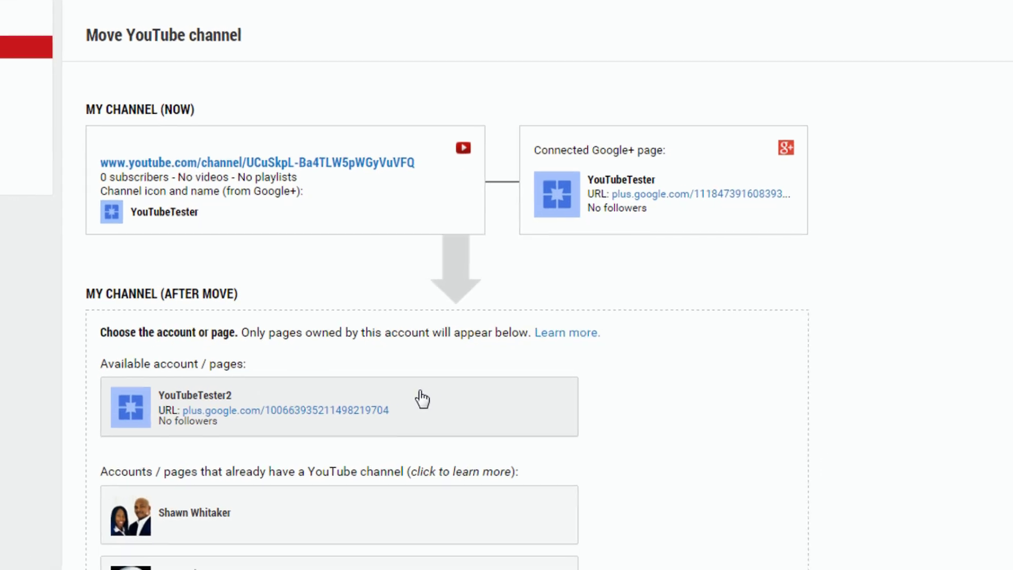
scroll(703, 370, down, 2)
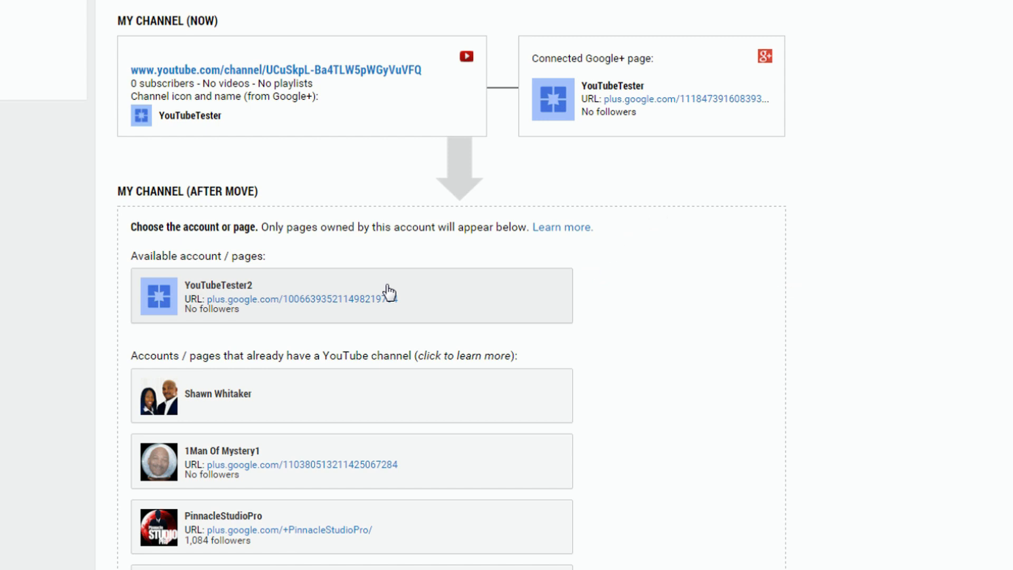
click(383, 305)
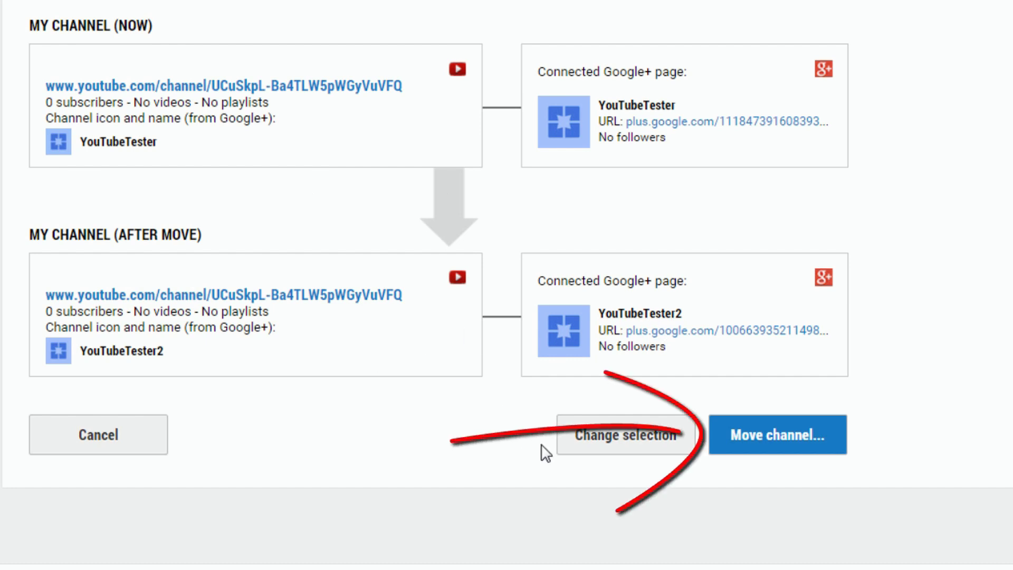
click(780, 439)
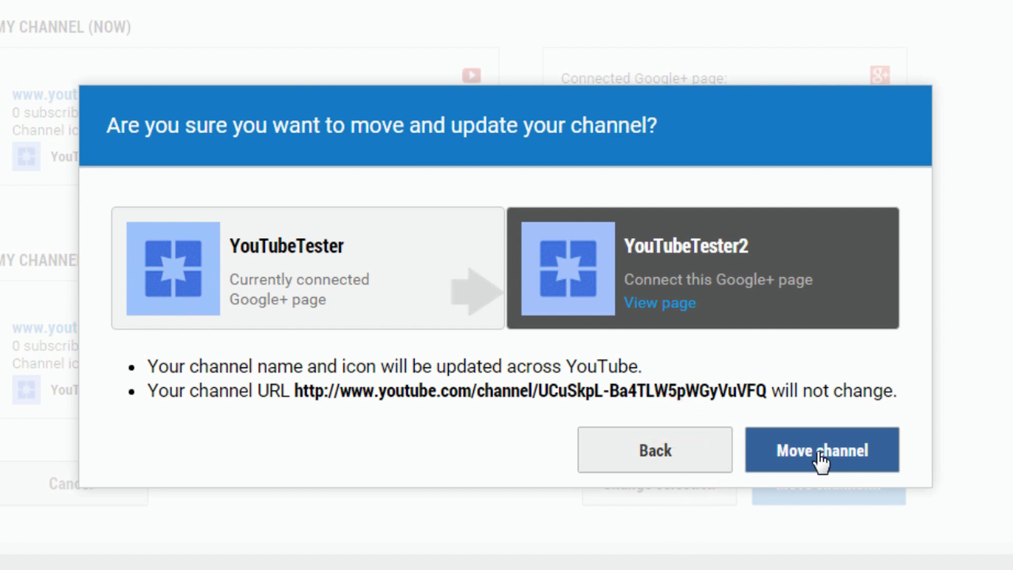
Step: Confirm the channel move to YouTubeTester2 and dismiss the success page
click(820, 454)
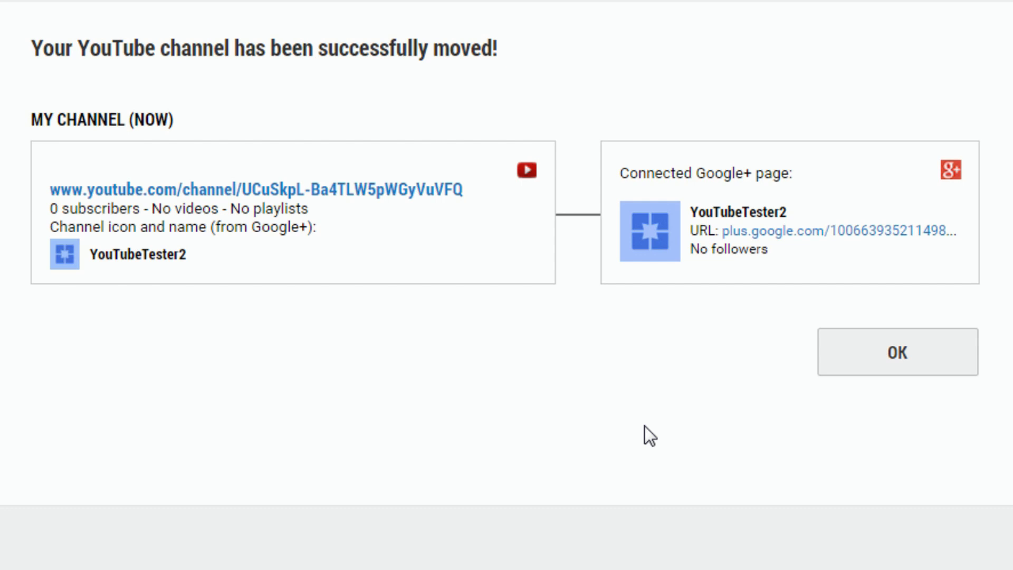
click(911, 370)
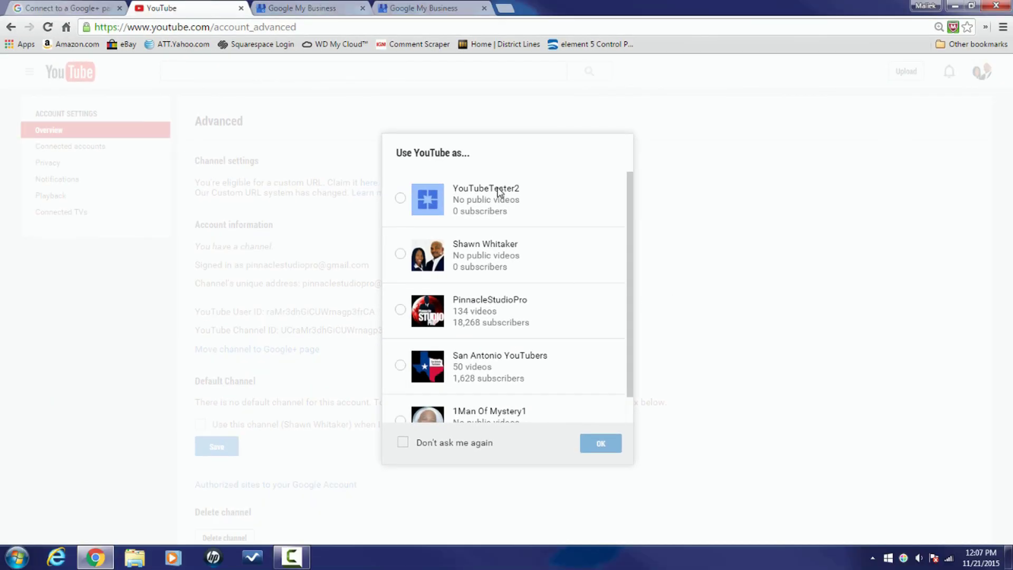
Step: Choose YouTubeTester2 as the identity to use YouTube as
click(497, 205)
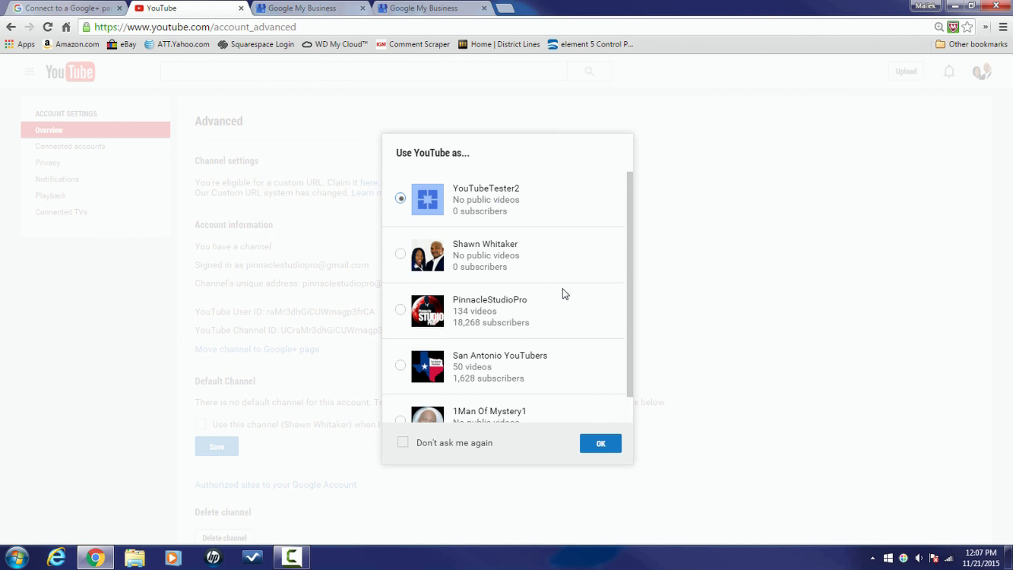